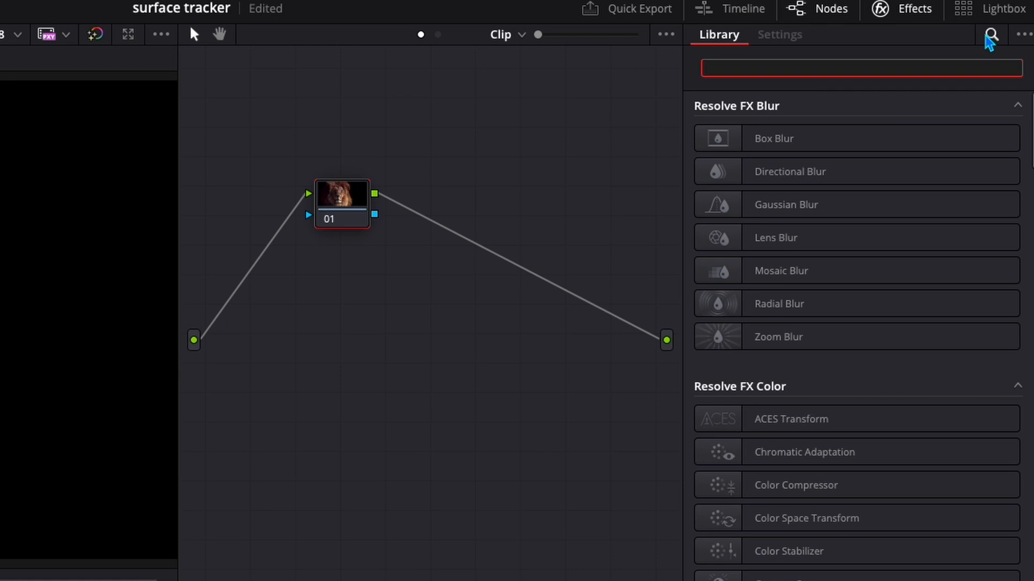
Add a Surface Tracker effect as its own node and connect it between node 01 and the node graph's output.
text(surfa)
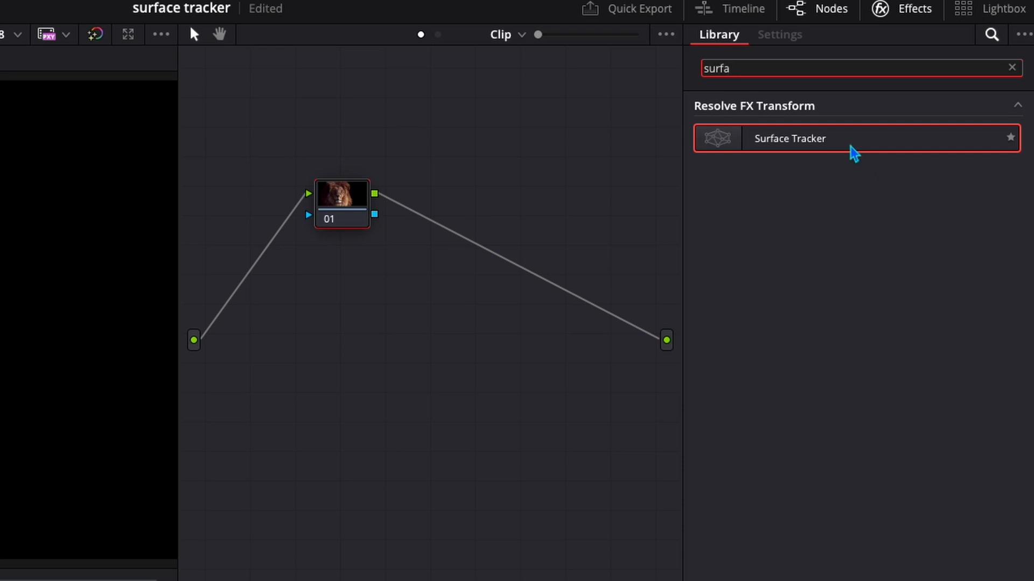
drag(855, 145, 560, 131)
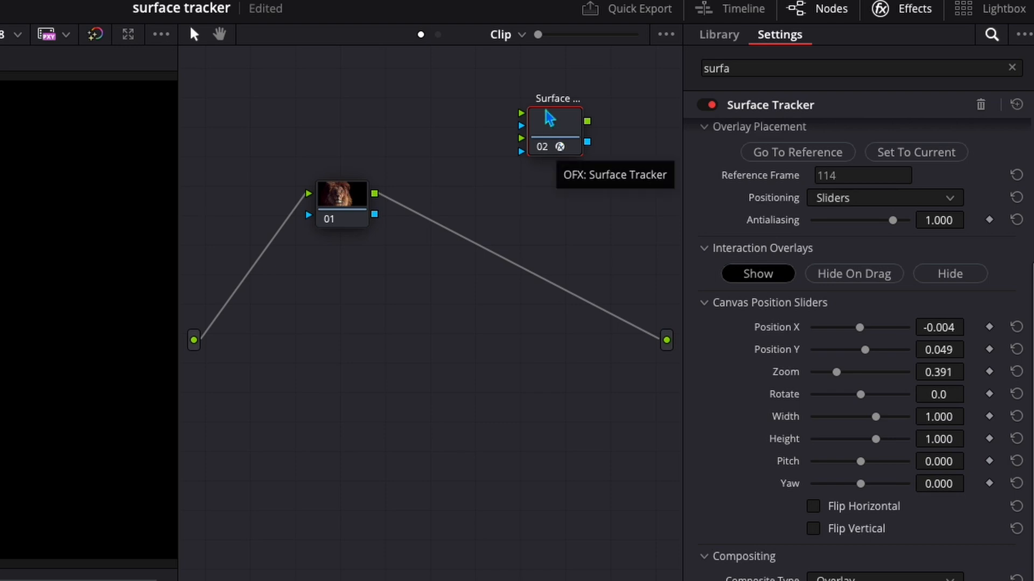
drag(554, 121, 529, 201)
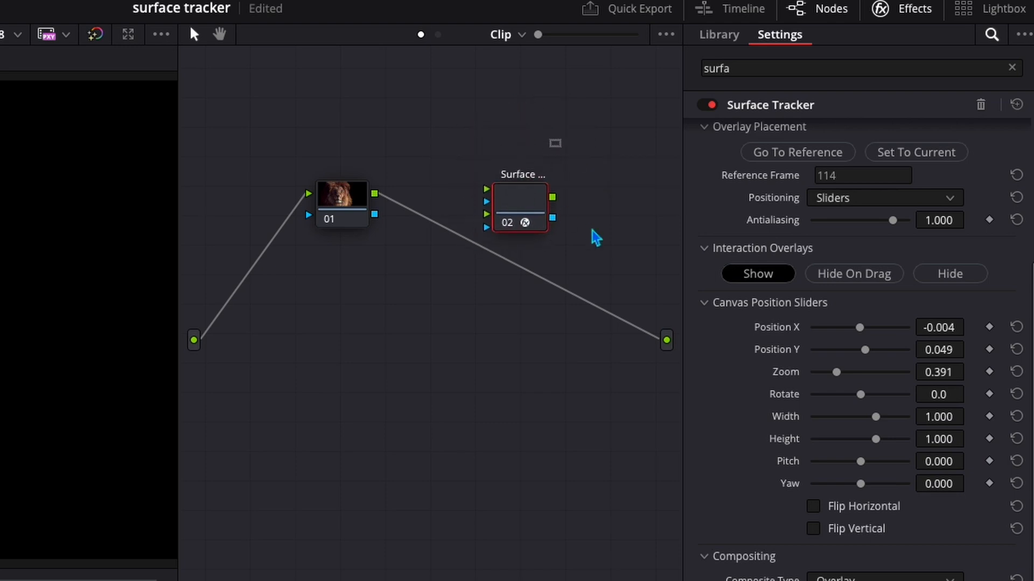
drag(641, 334, 490, 197)
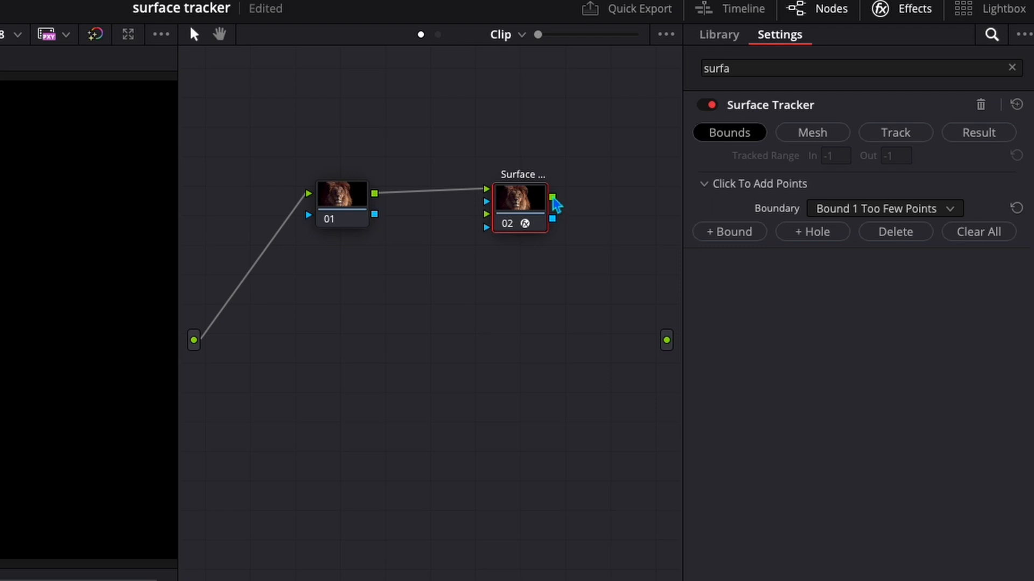
drag(554, 198, 665, 343)
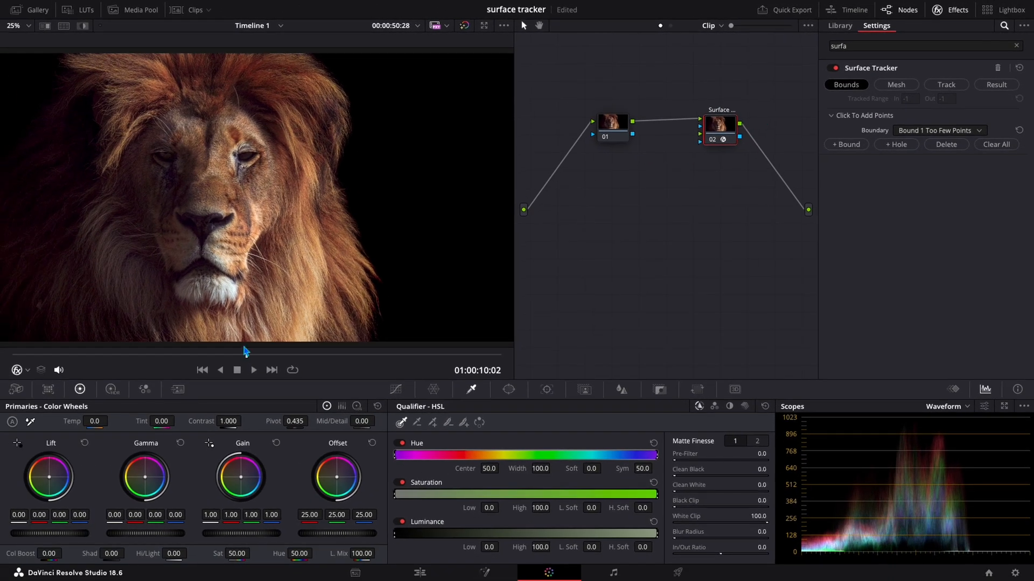
At the frame where the lion nearly faces the camera, draw a closed tracking boundary around its eyes and nose.
drag(243, 357, 178, 358)
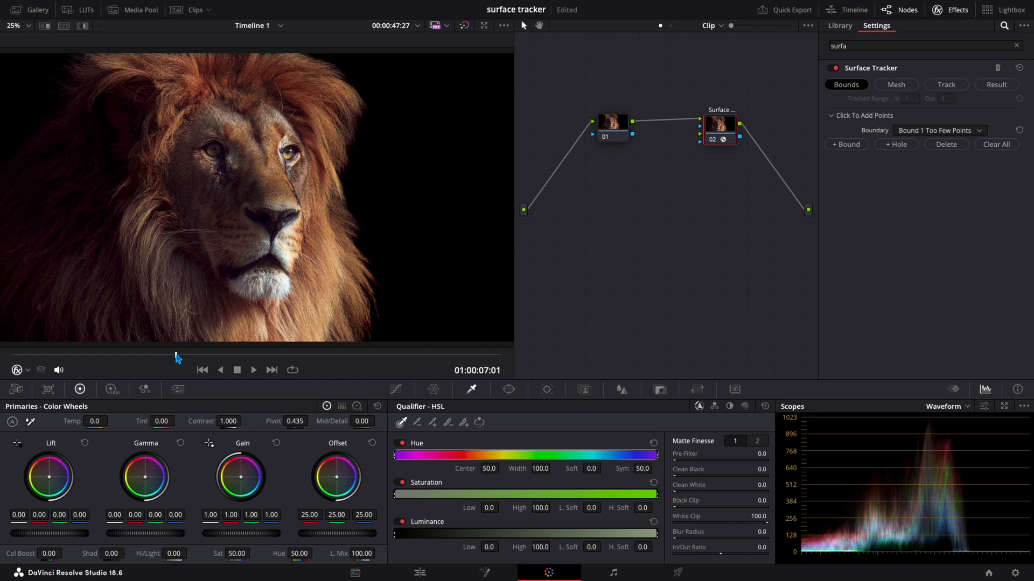
drag(182, 354, 233, 357)
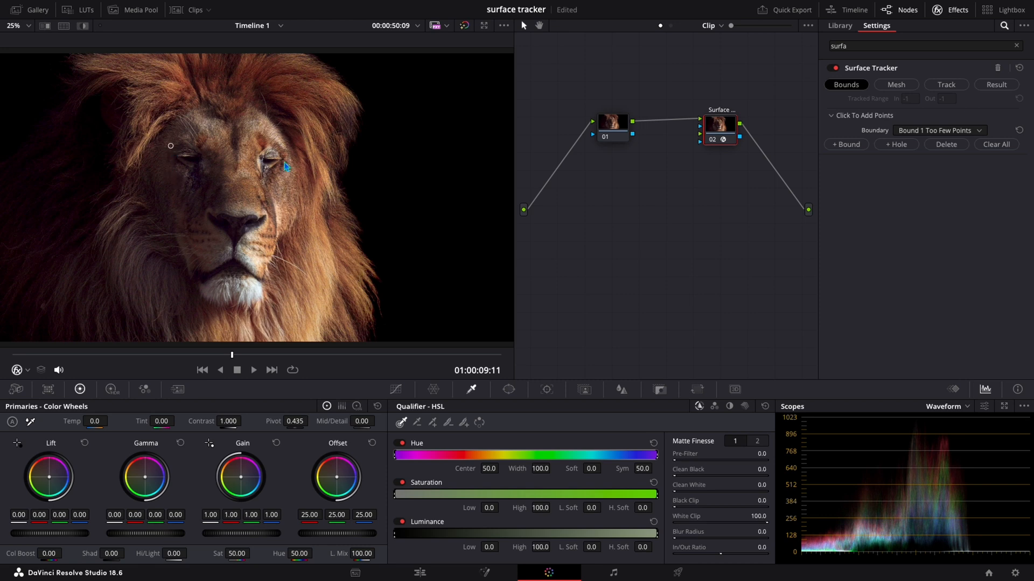
click(278, 243)
click(166, 240)
drag(169, 178, 159, 174)
drag(282, 179, 294, 180)
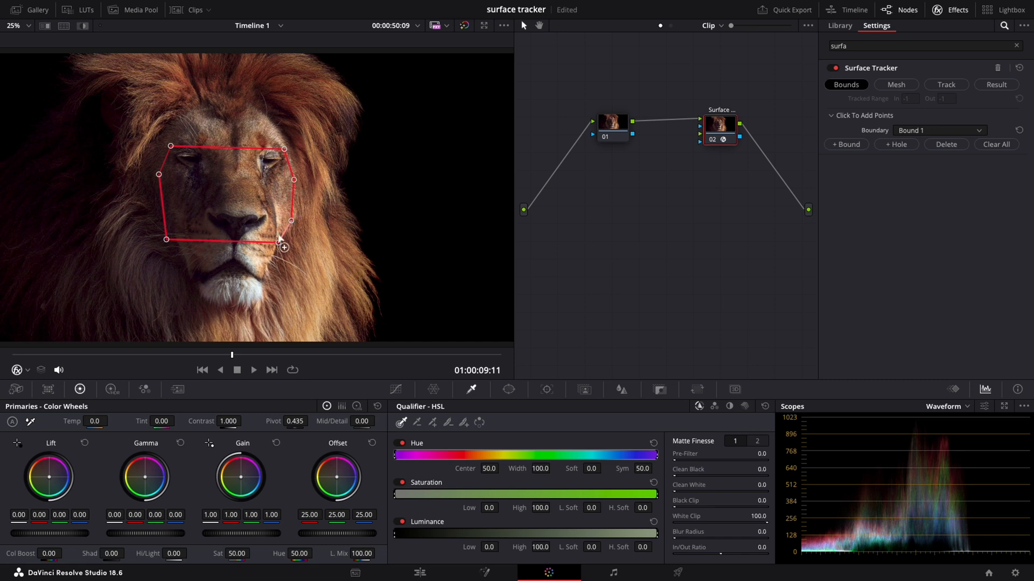
drag(231, 241, 231, 249)
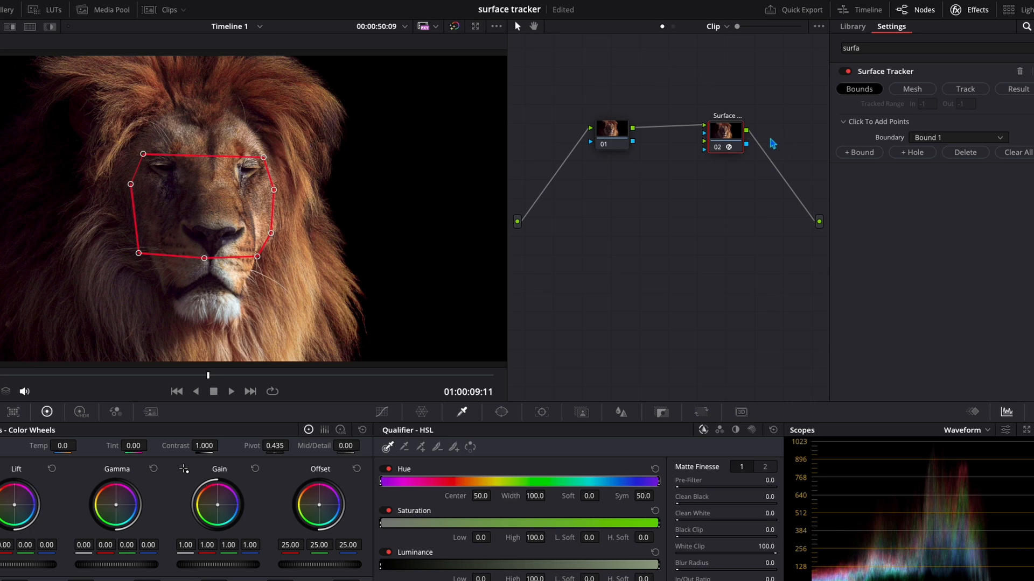
Generate the tracking mesh with a point number limit of 88 and track it with the quality set to Better.
click(926, 93)
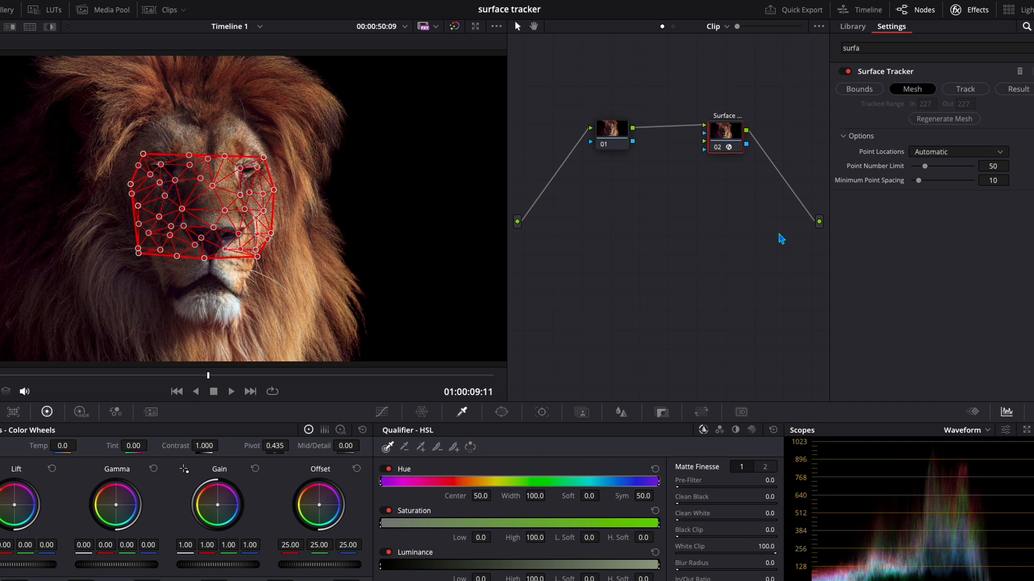
drag(926, 170, 939, 172)
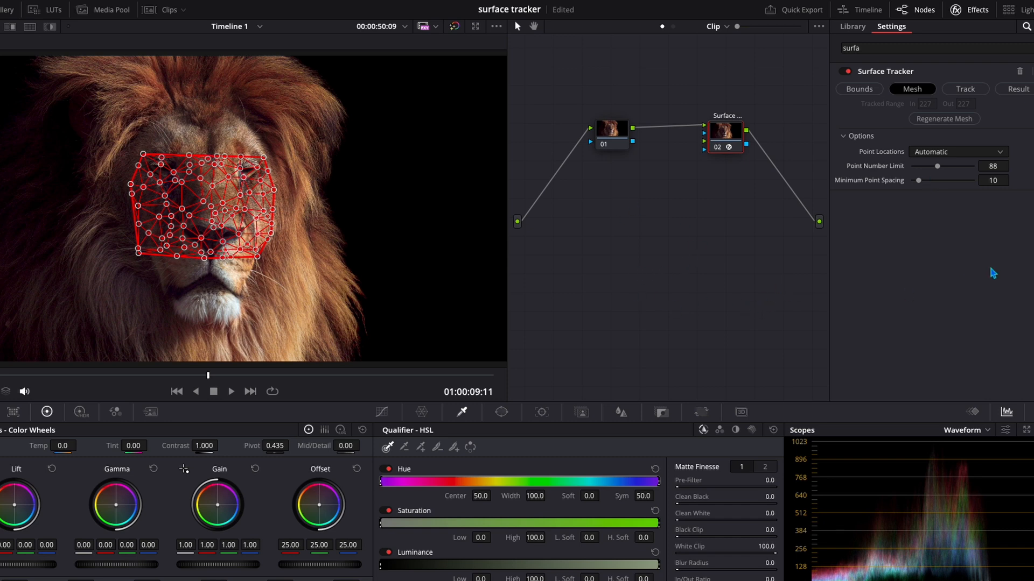
click(972, 90)
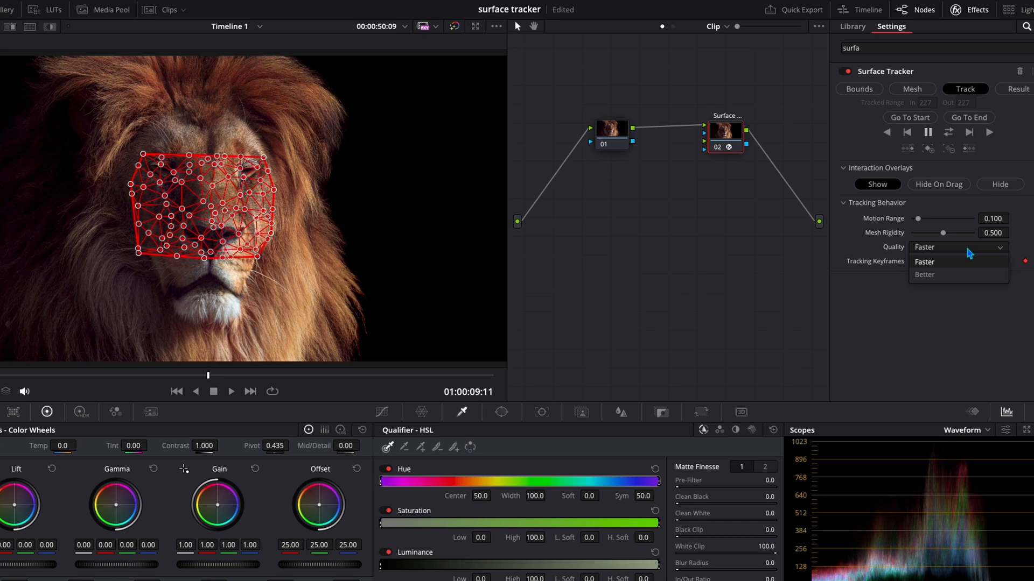
click(943, 276)
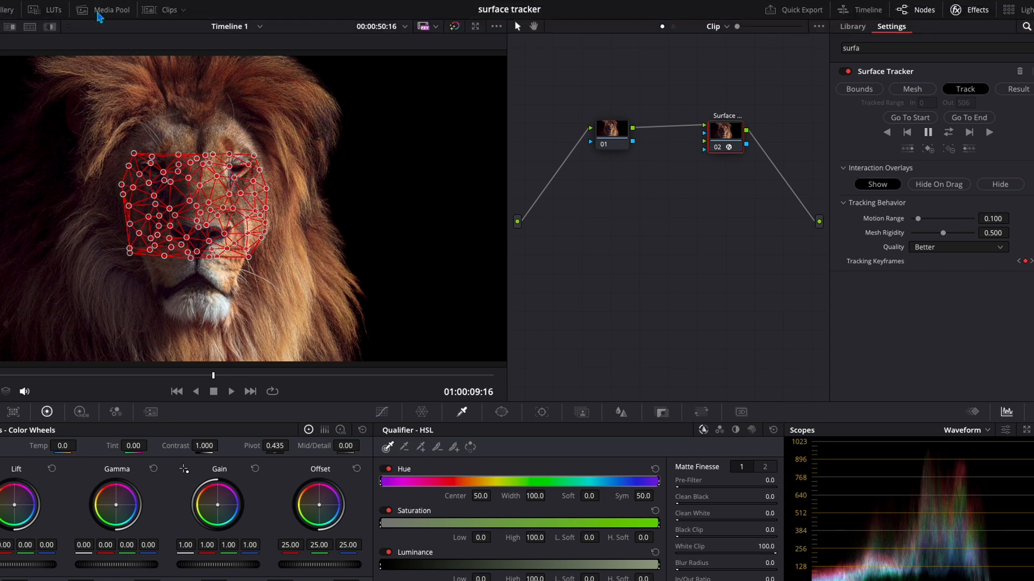
Add the DaVinci Resolve logo from the media pool as a node and connect its image and alpha to the Surface Tracker's second inputs.
click(103, 11)
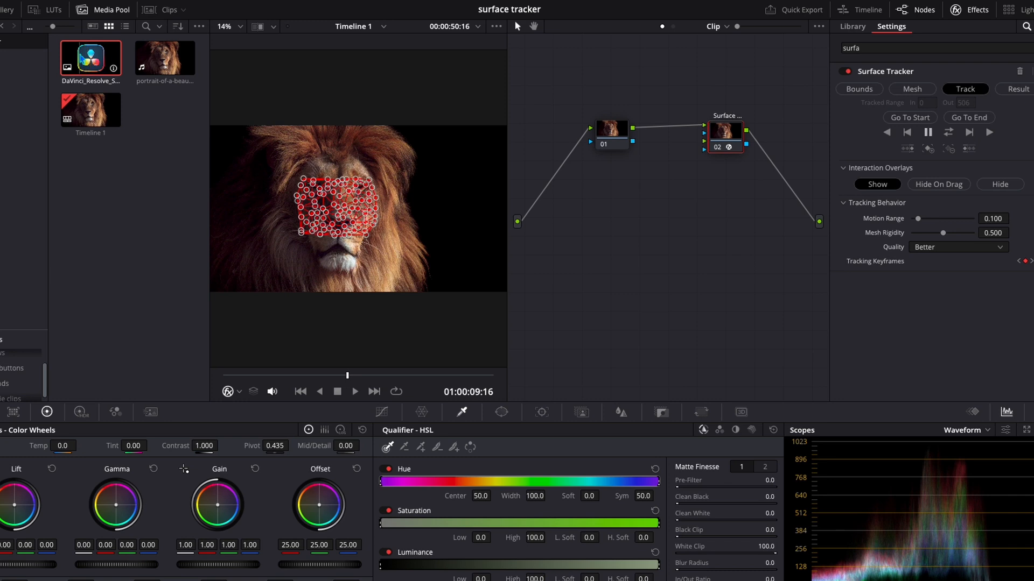
drag(86, 62, 581, 243)
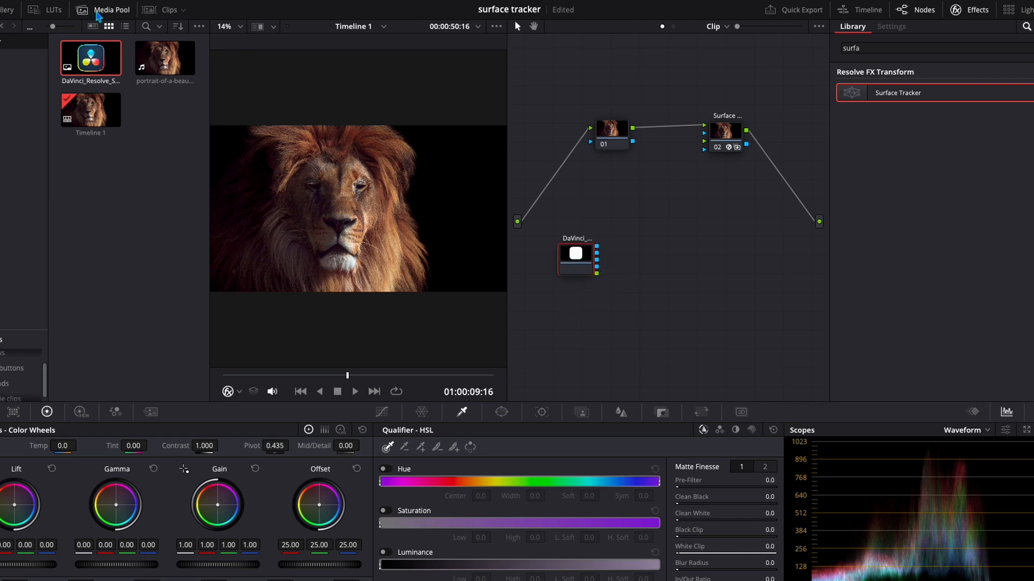
click(98, 12)
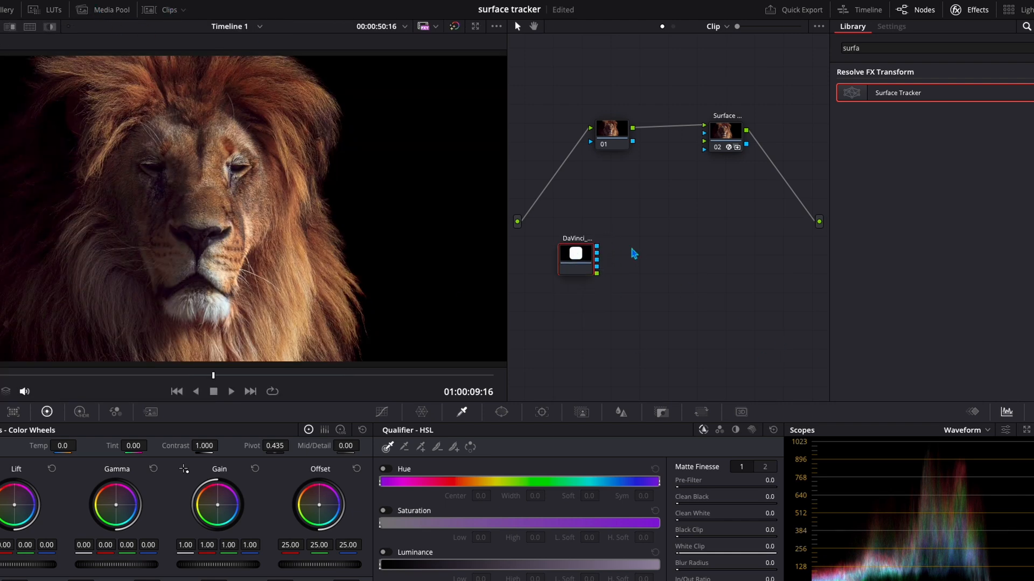
drag(574, 269, 705, 146)
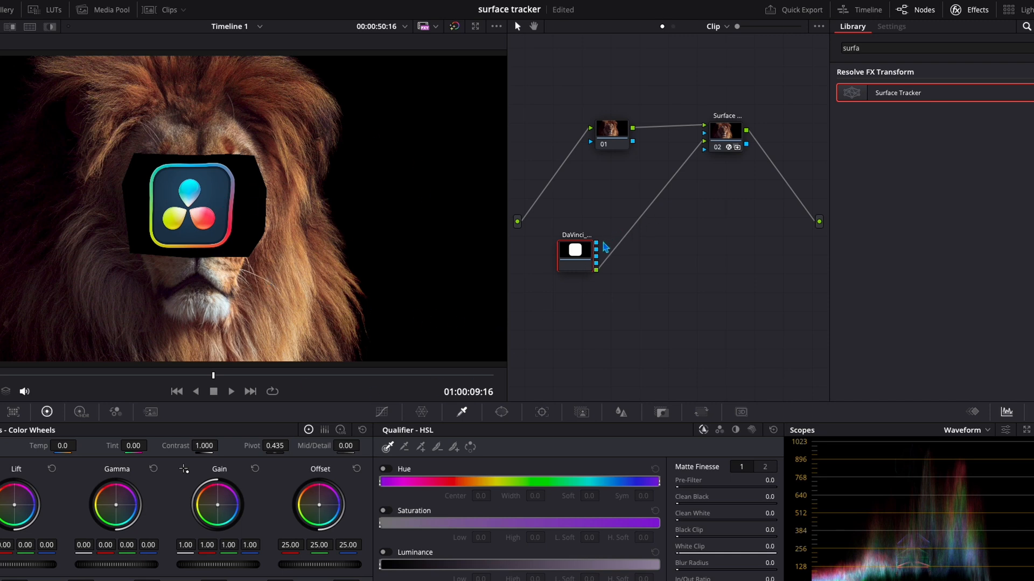
drag(597, 244, 618, 232)
drag(598, 247, 706, 155)
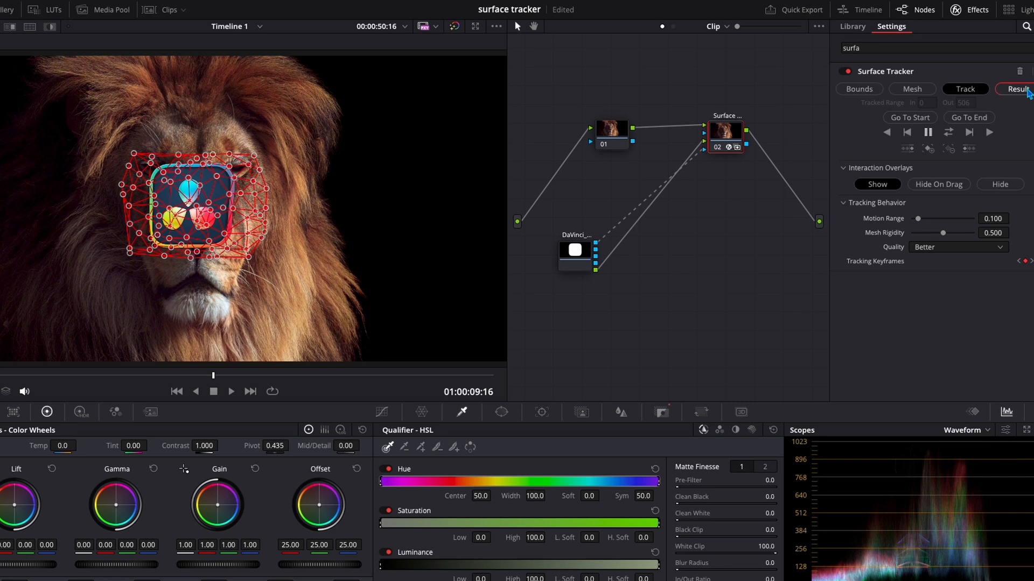
In the Surface Tracker's result settings, change the overlay positioning to Sliders and set Position X to -0.051.
click(1026, 90)
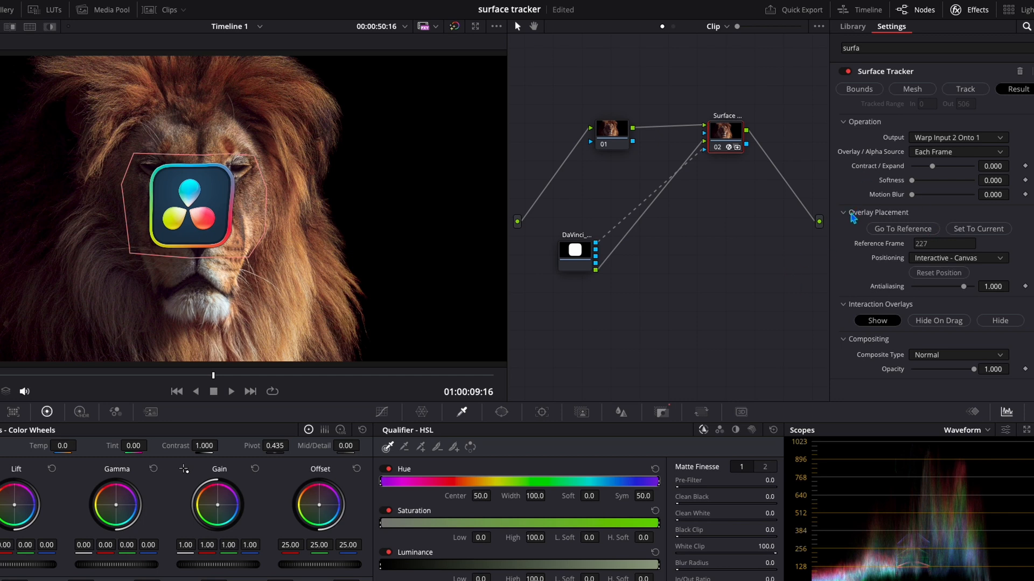
click(852, 215)
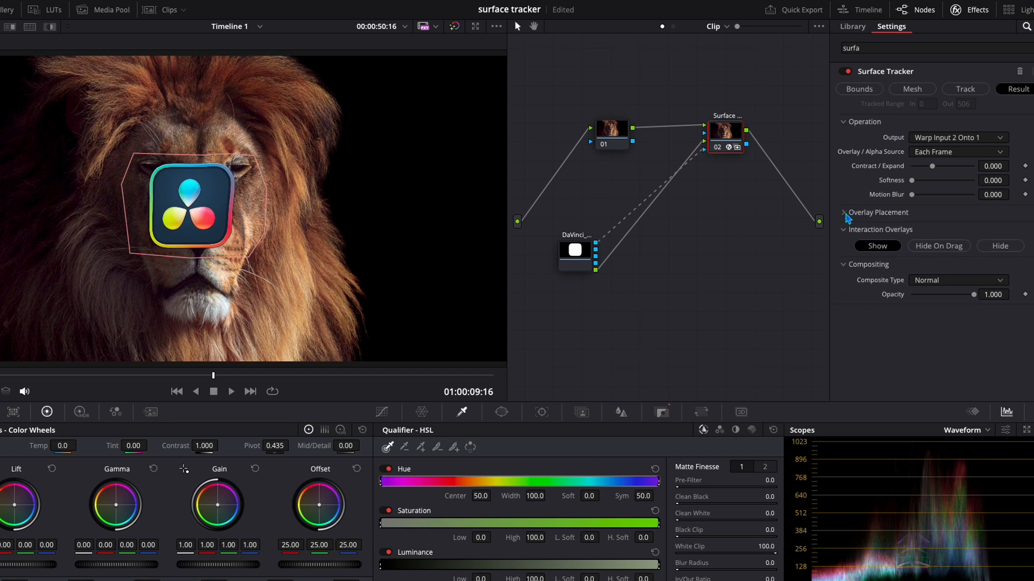
click(847, 215)
click(961, 262)
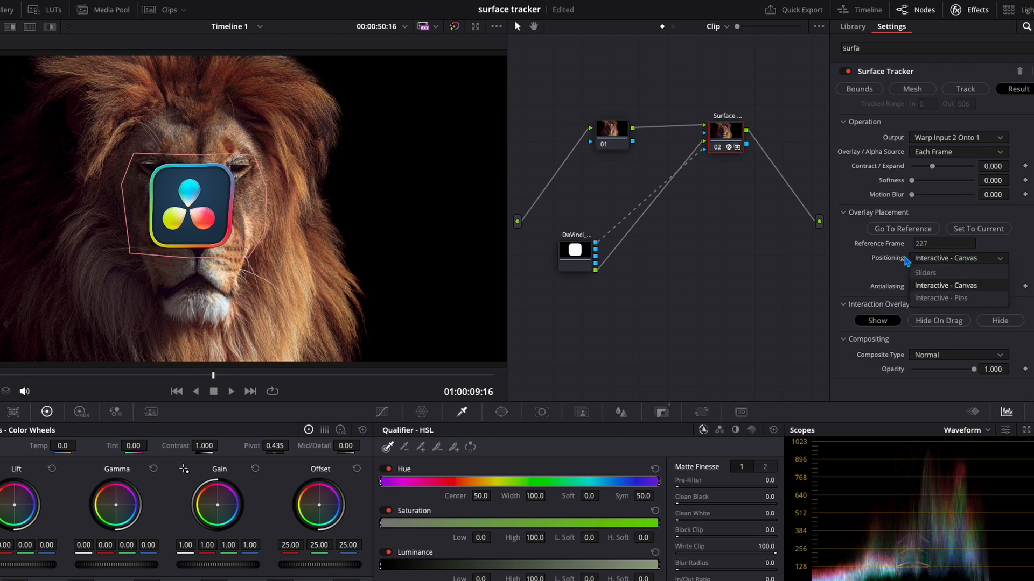
click(939, 273)
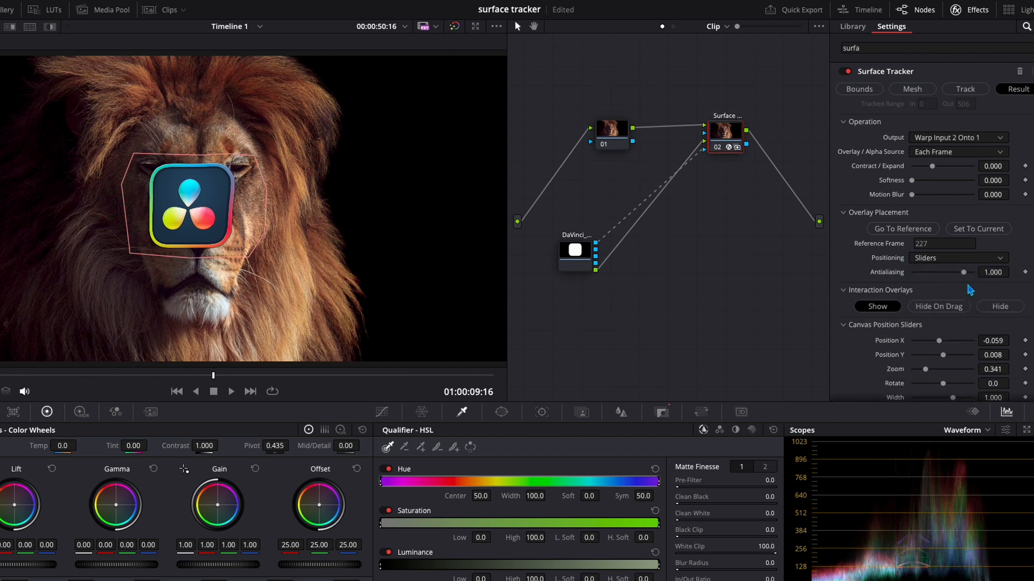
scroll(969, 291, down, 2)
scroll(969, 290, down, 2)
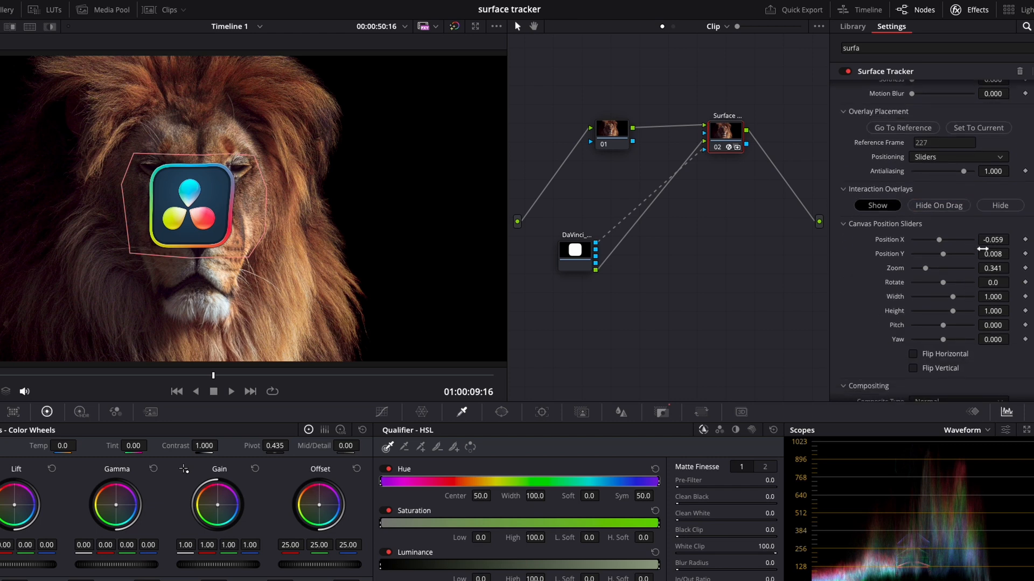
mouse_move(939, 240)
mouse_down()
mouse_move(956, 248)
mouse_move(944, 253)
mouse_up()
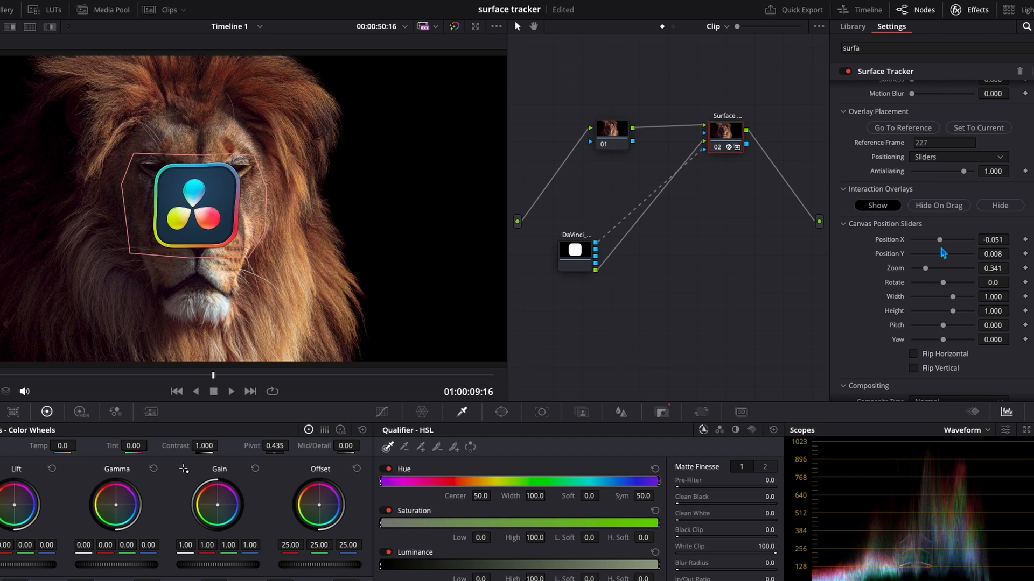
Set the logo's composite type to Overlay and check how it follows the lion's face across the clip.
scroll(964, 329, down, 1)
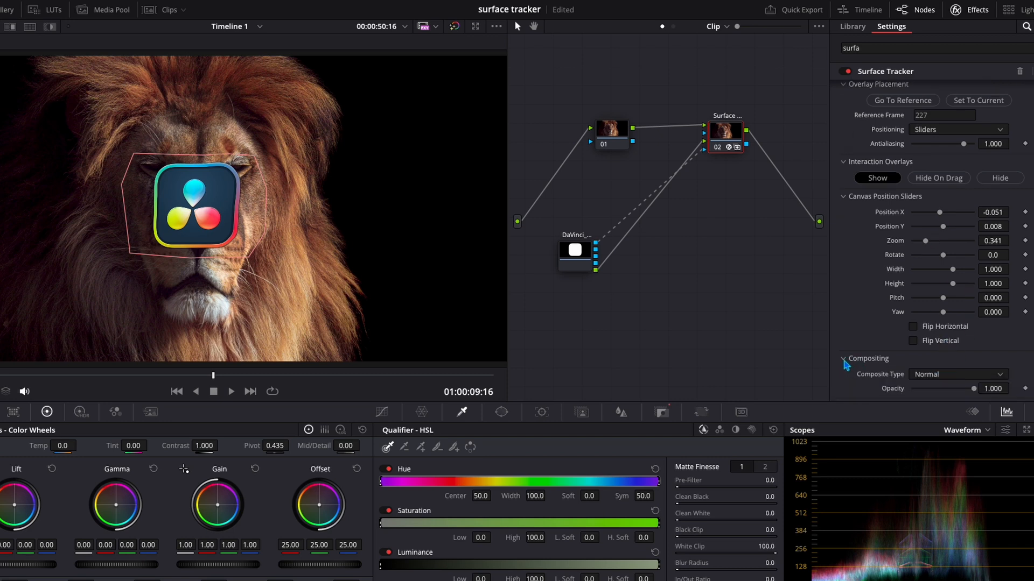
mouse_move(974, 389)
mouse_down()
mouse_move(934, 389)
mouse_move(974, 388)
mouse_up()
click(1000, 375)
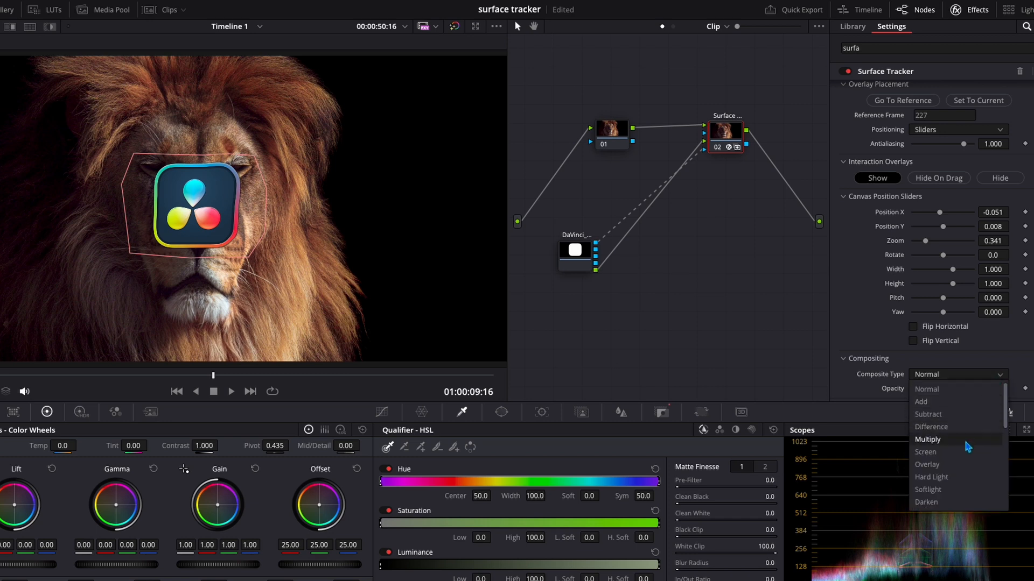
click(948, 467)
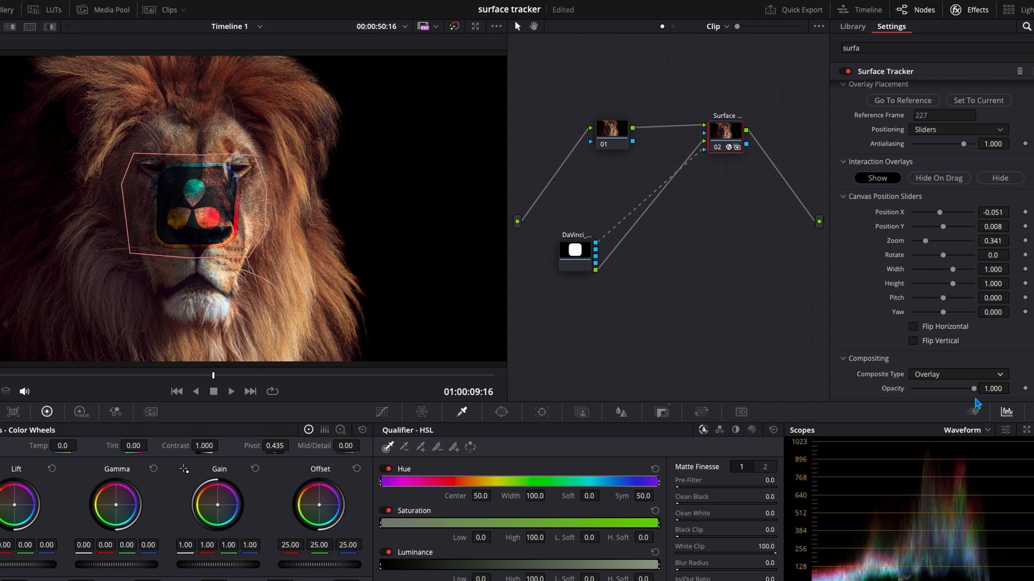
drag(214, 377, 97, 377)
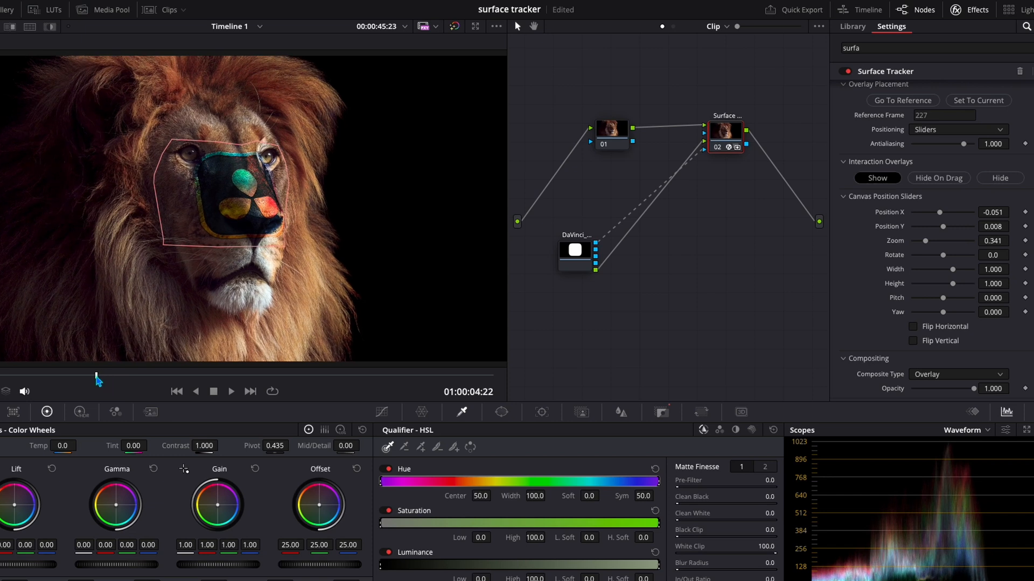
drag(97, 377, 328, 371)
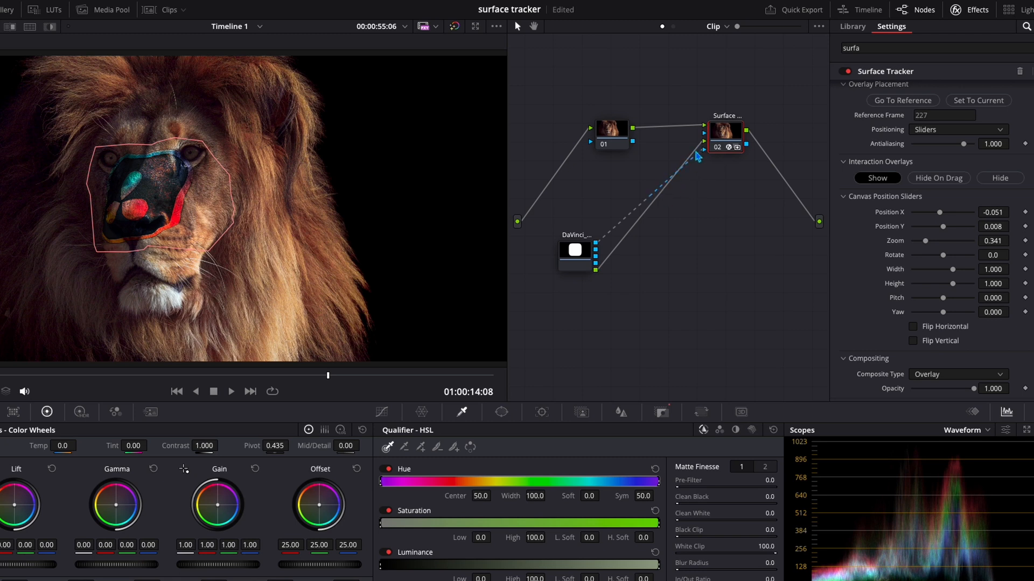
Disconnect the logo node from the Surface Tracker node.
click(697, 156)
click(690, 166)
key(Delete)
drag(575, 250, 698, 277)
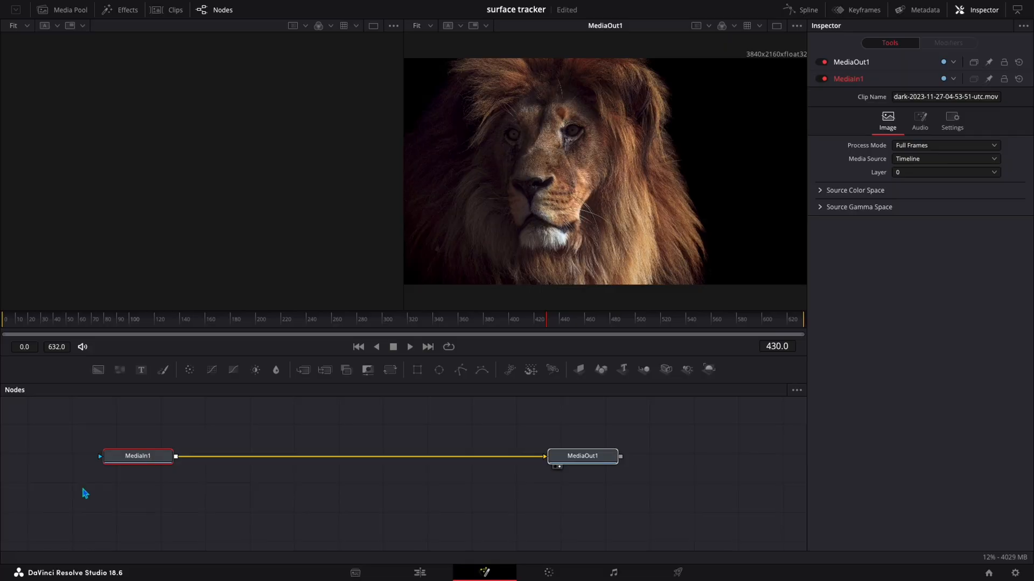
On the Fusion page, add a Text node below the media nodes and merge it over a fully transparent Background node.
drag(83, 489, 673, 443)
drag(574, 461, 505, 427)
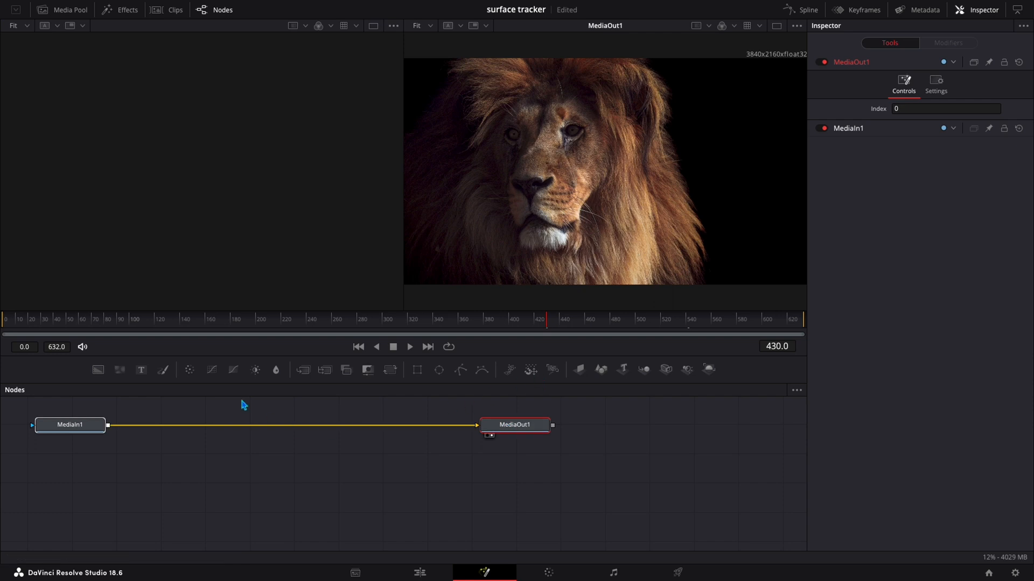
drag(141, 369, 208, 480)
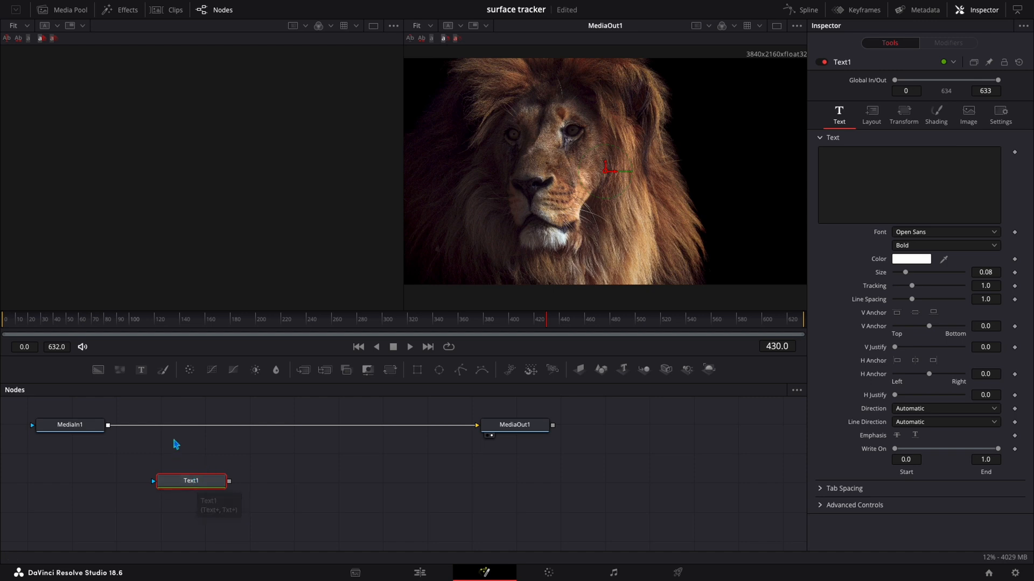
click(97, 370)
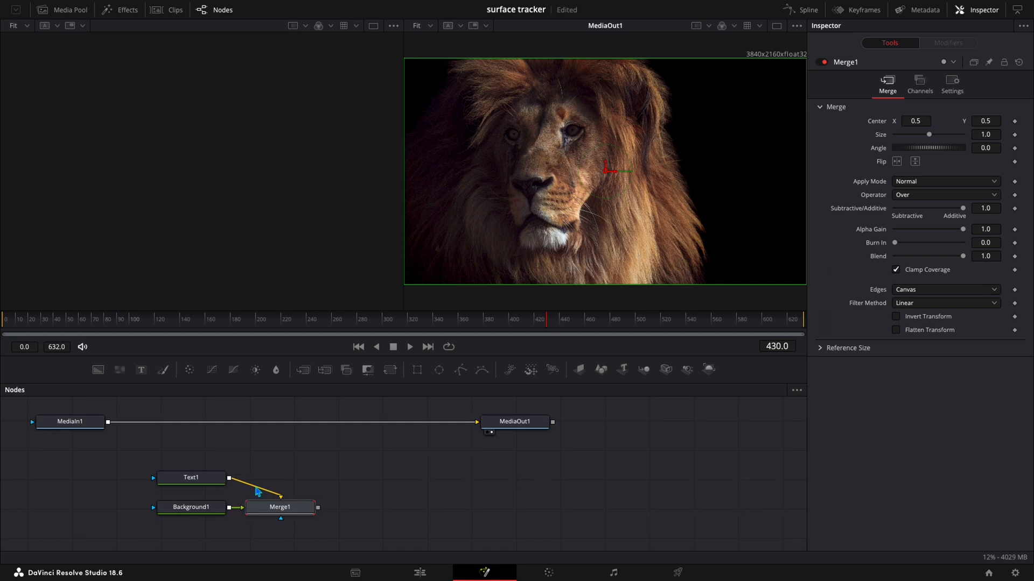
click(189, 515)
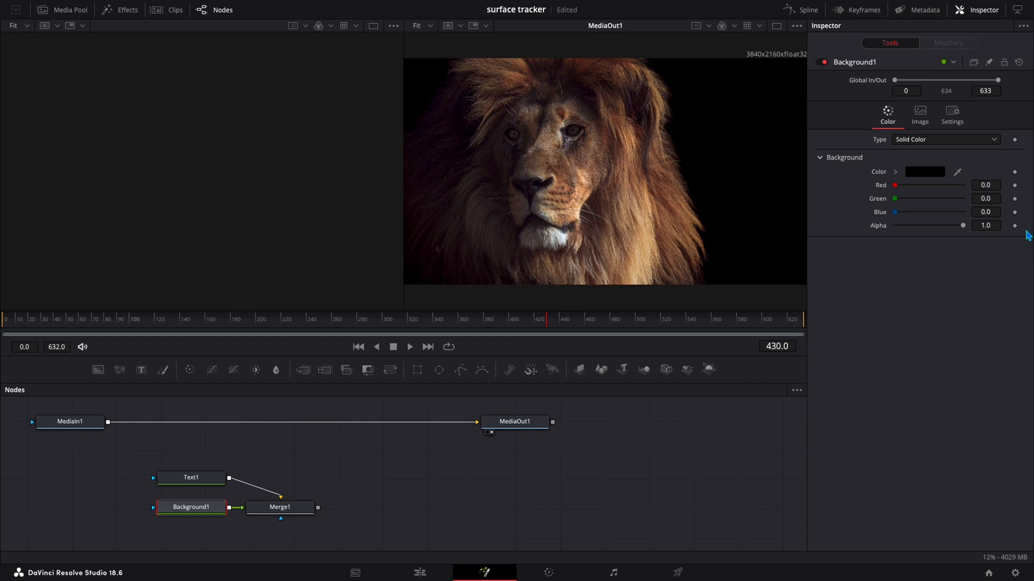
drag(963, 227, 889, 224)
Enter LION as the Text node's content and display that node in the empty viewer.
click(197, 479)
click(858, 170)
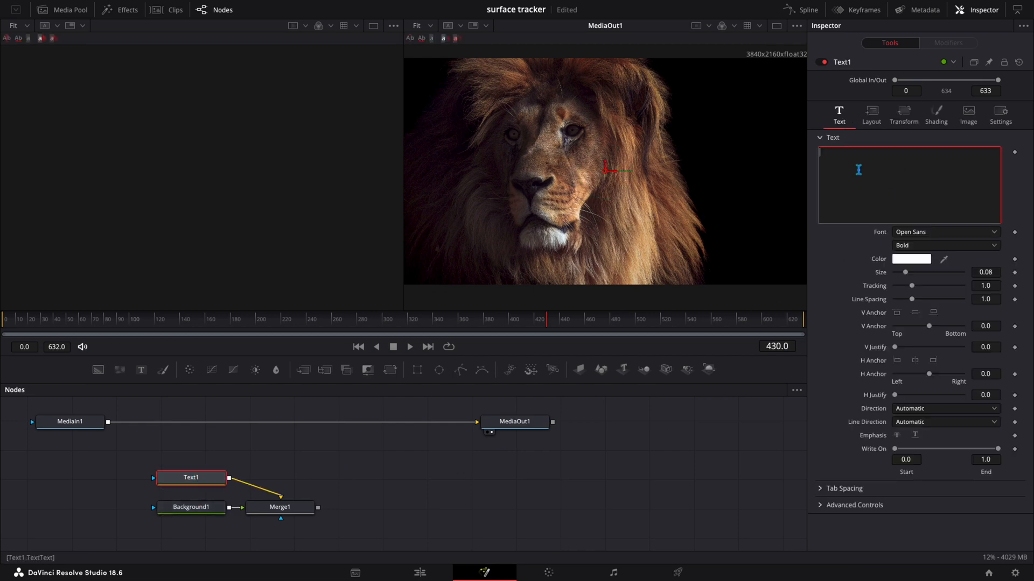
text(L)
text(ION)
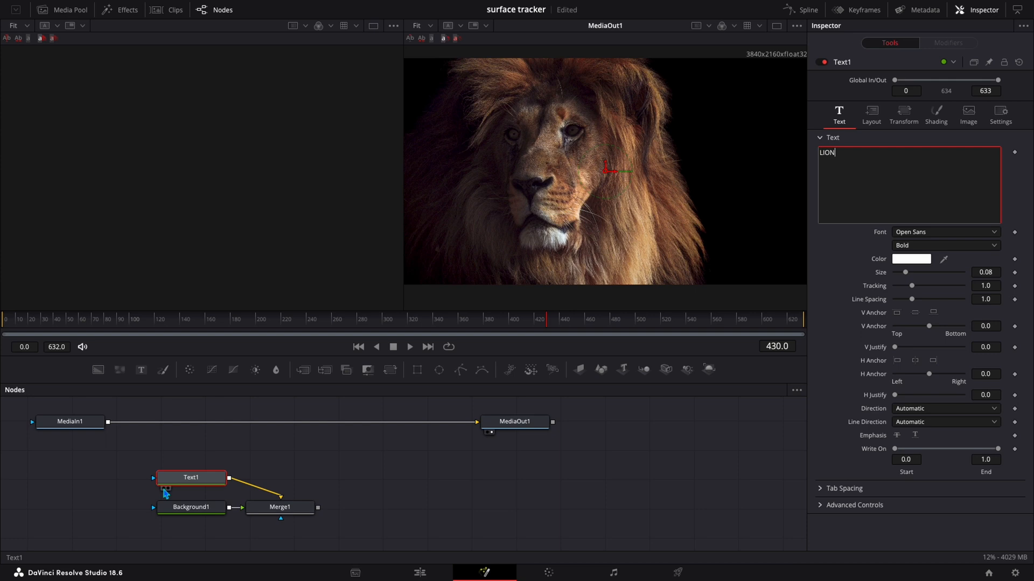
click(164, 488)
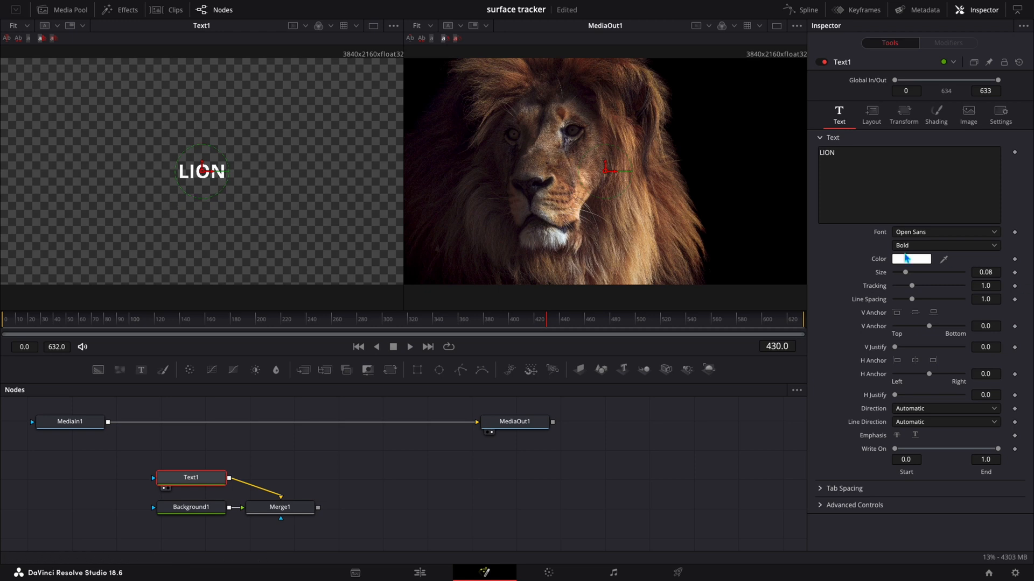
Enlarge the LION text to a size of 0.1969 and set its font to Besley.
drag(906, 273, 926, 275)
click(918, 235)
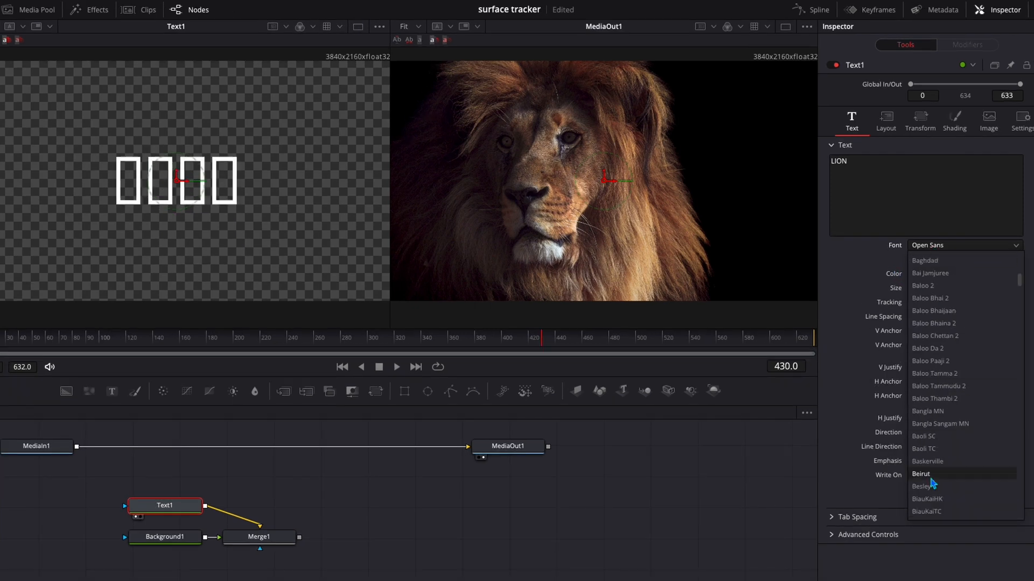
click(931, 477)
Set the LION text's color to a saturated blue, trying orange first.
click(928, 273)
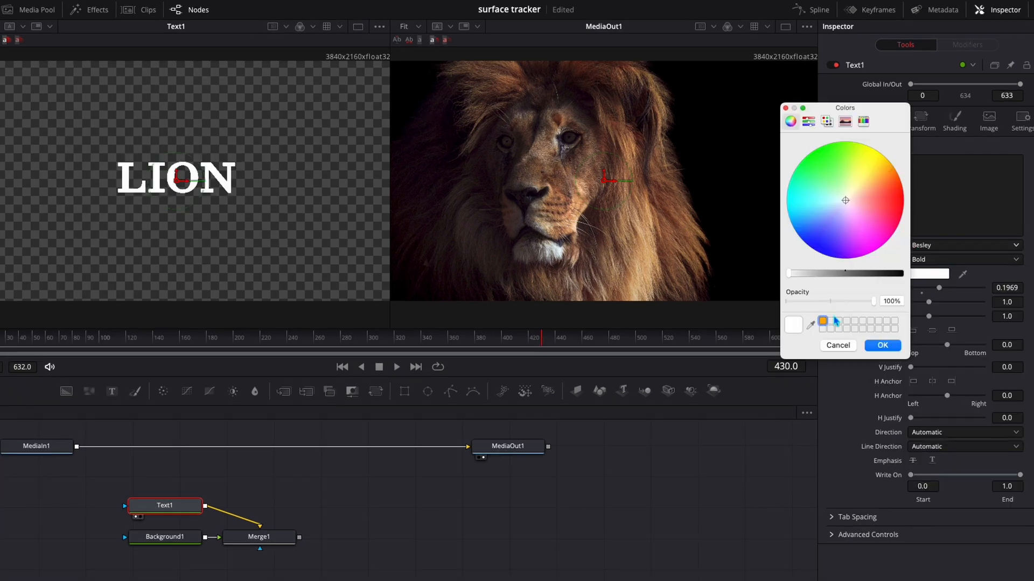
click(890, 164)
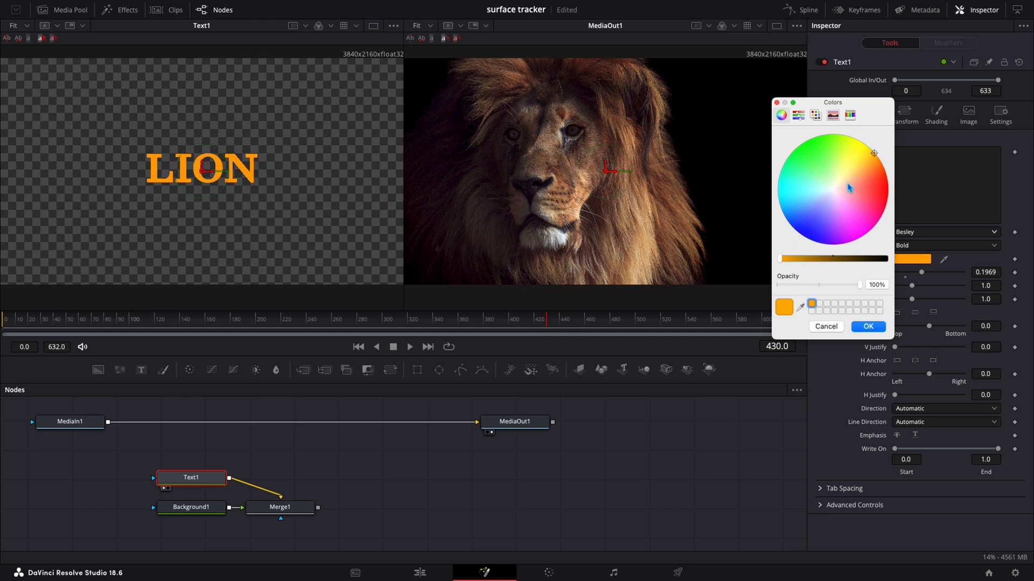
click(802, 233)
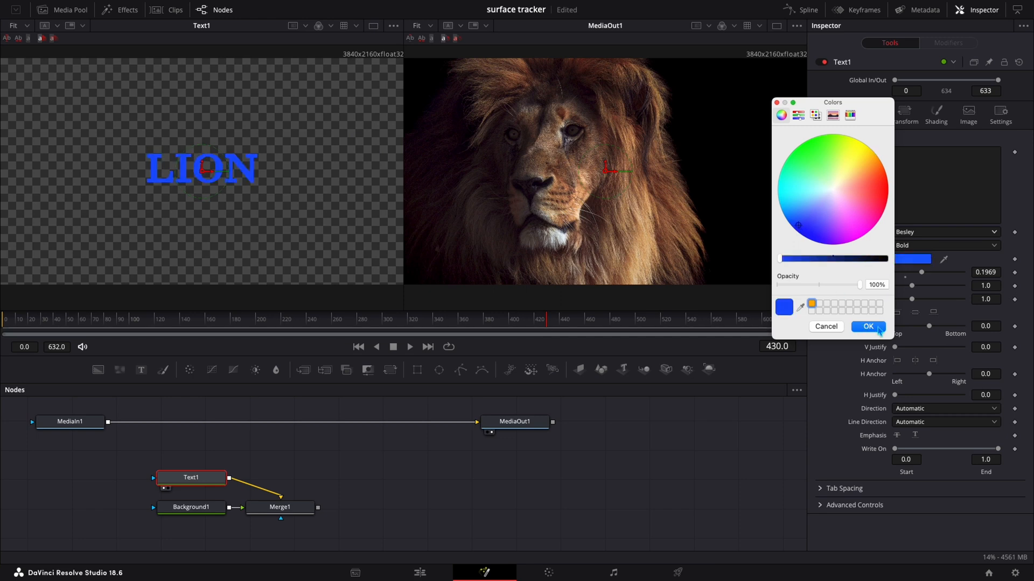
click(868, 326)
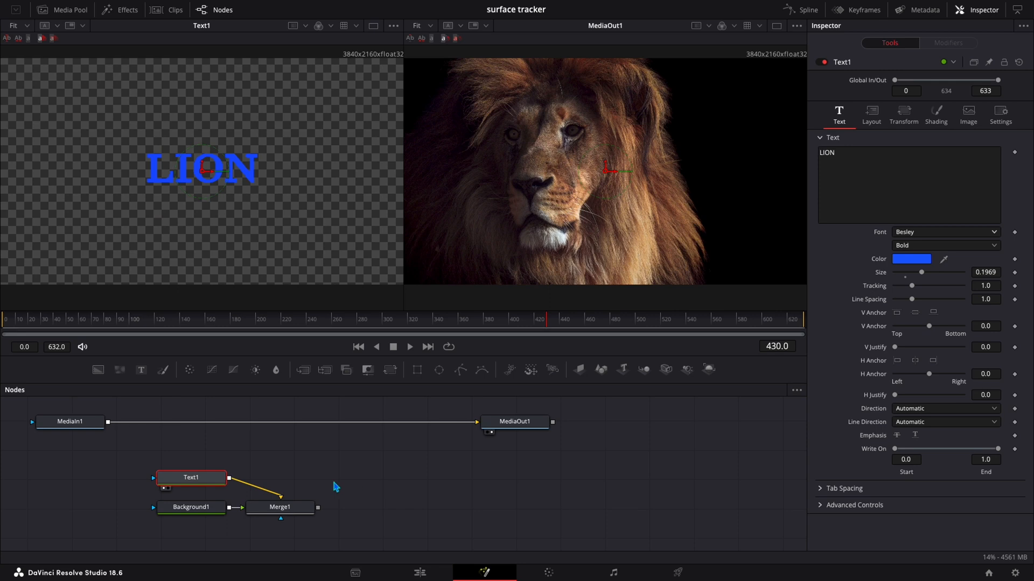
Add a second Media Out node connected to the output of the Merge node.
click(283, 515)
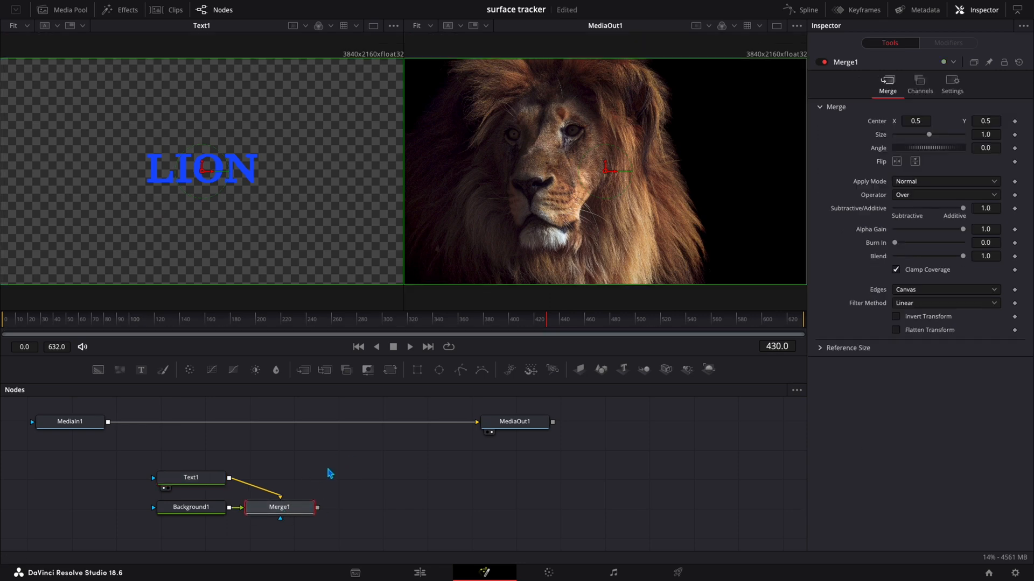
key(shift+space)
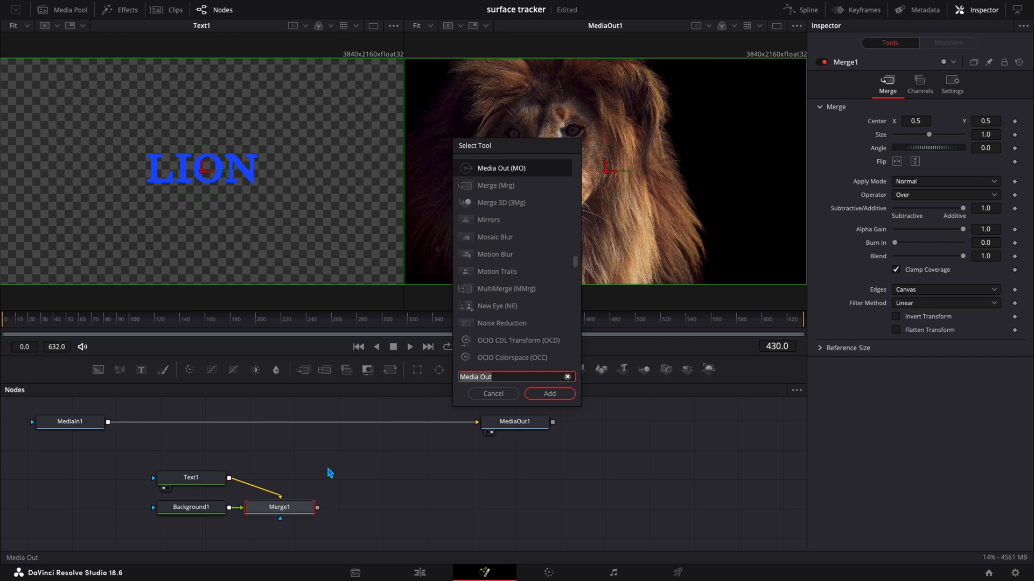
text(media)
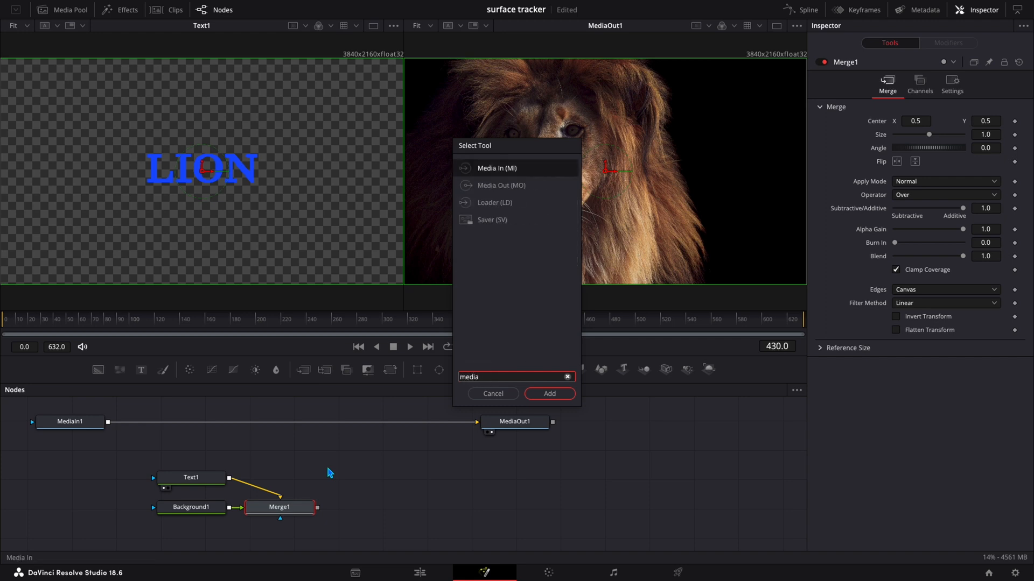
click(514, 186)
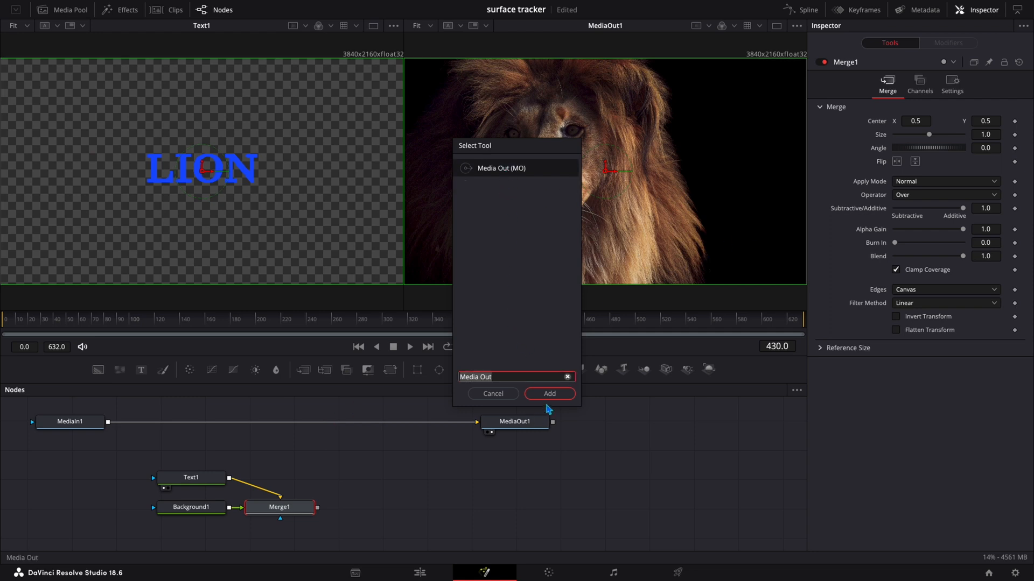
click(547, 398)
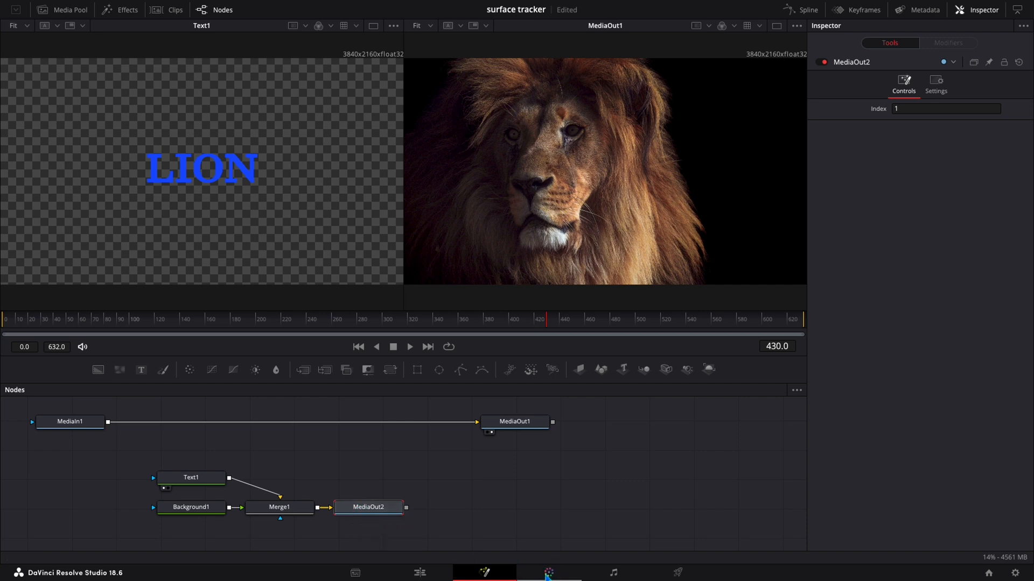
On the Color page, add a source and connect it to the Surface Tracker node's second RGB input and its matching alpha input.
click(547, 574)
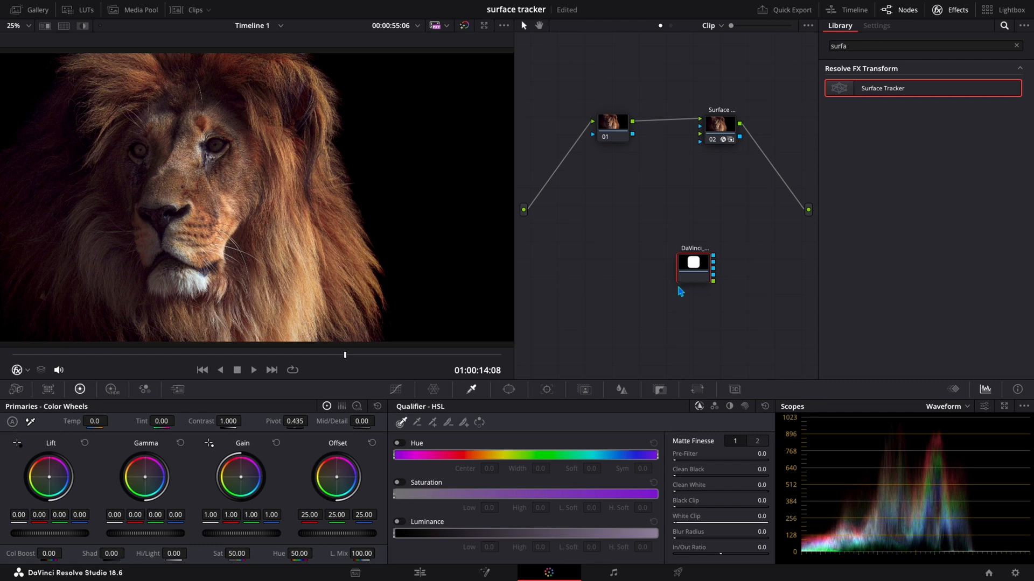
right_click(538, 226)
click(579, 263)
drag(525, 233, 713, 133)
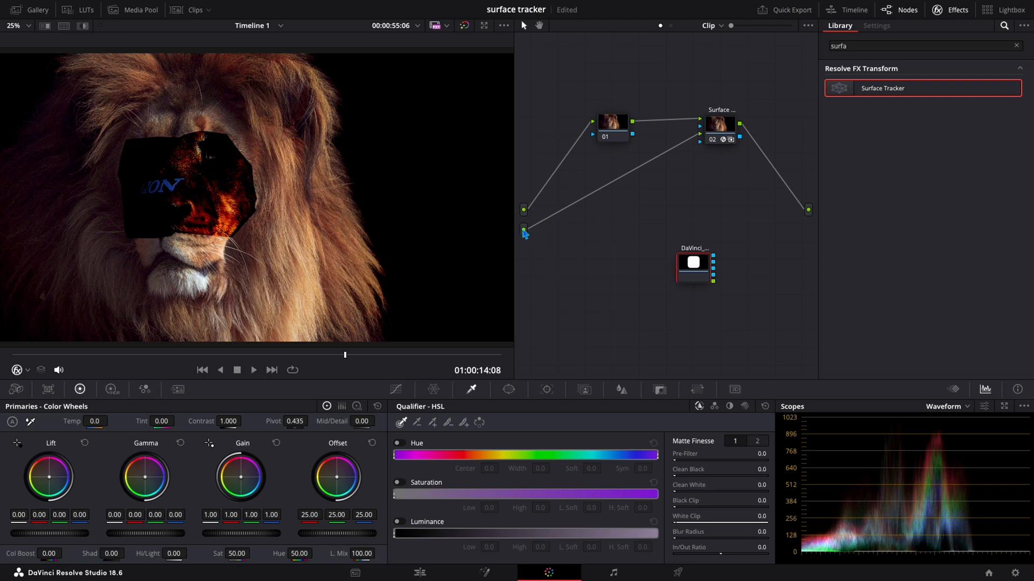
drag(523, 233, 699, 141)
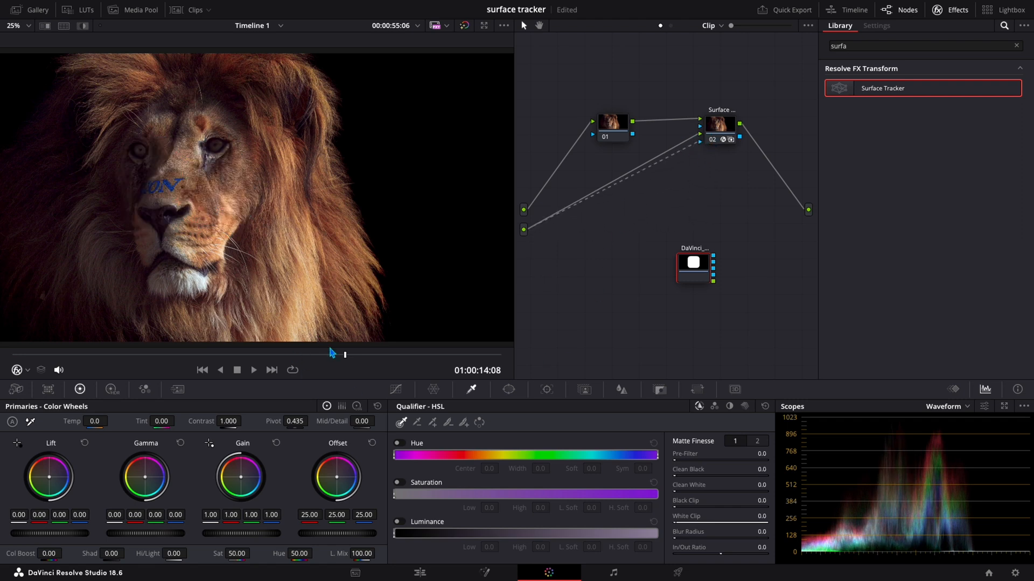
drag(345, 357, 326, 344)
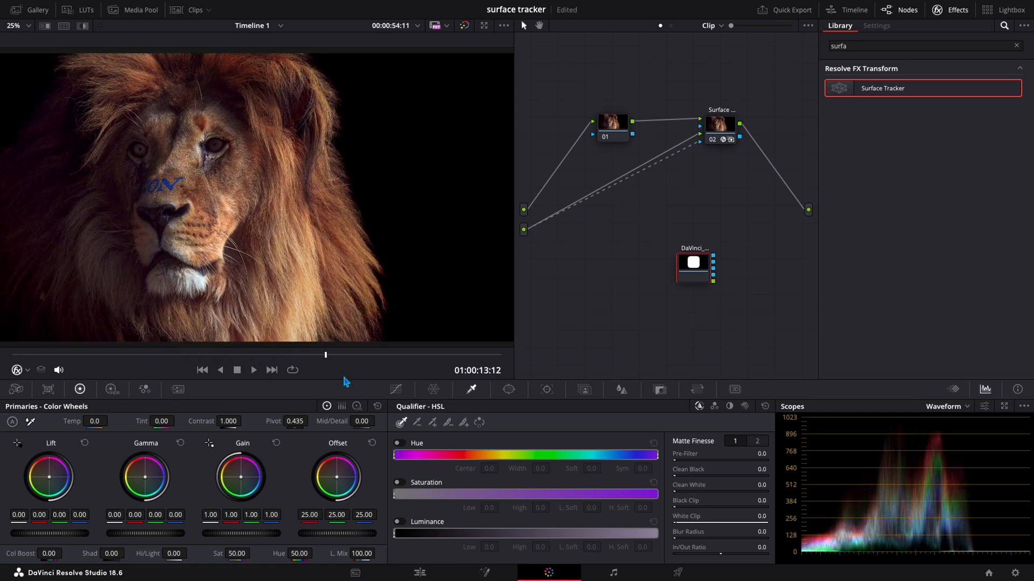
Back in Fusion, set the LION text's size to 0.5 and check on the Color page how it follows the lion's face.
click(496, 575)
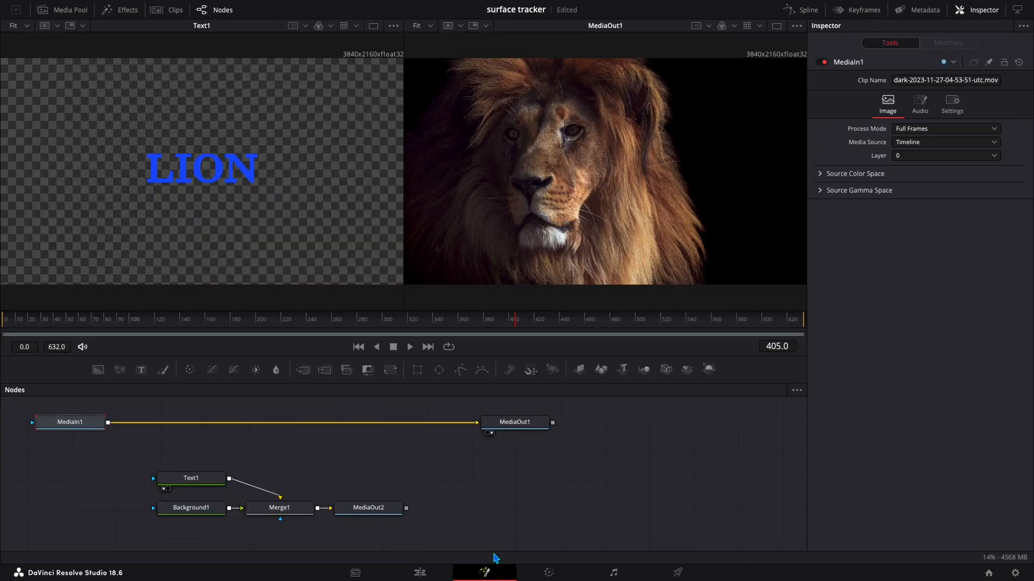
click(191, 480)
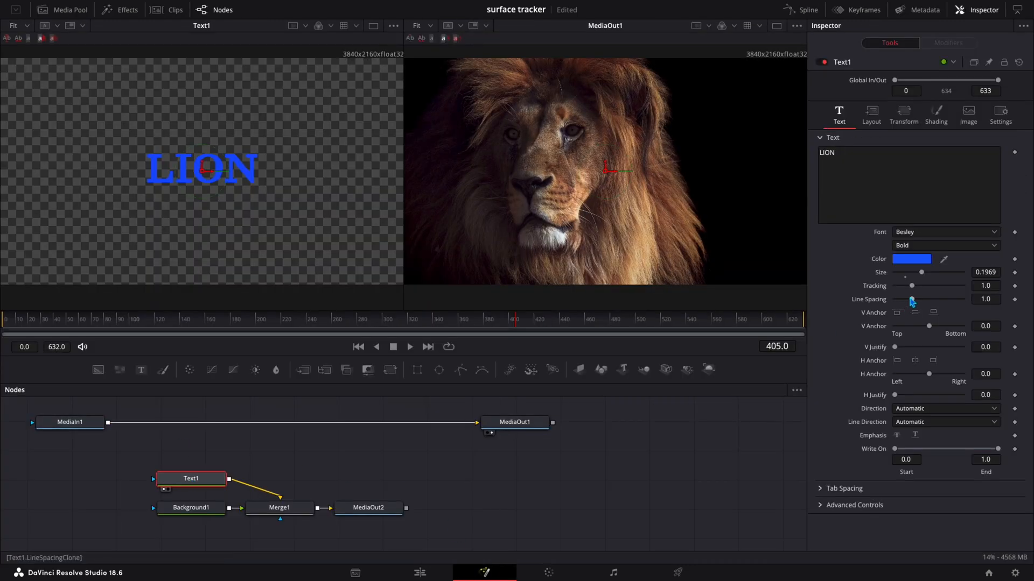
drag(920, 273, 982, 269)
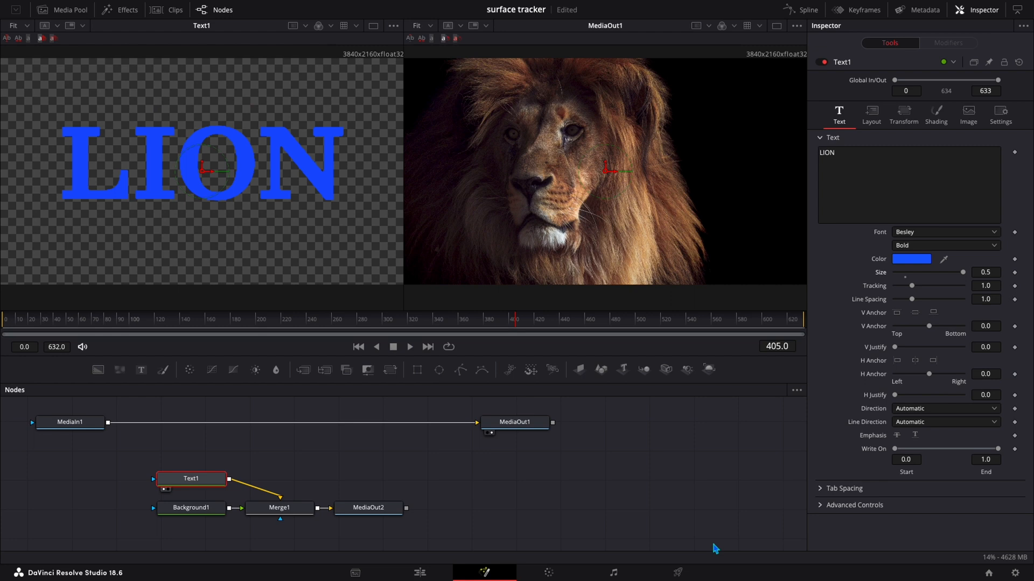
click(549, 573)
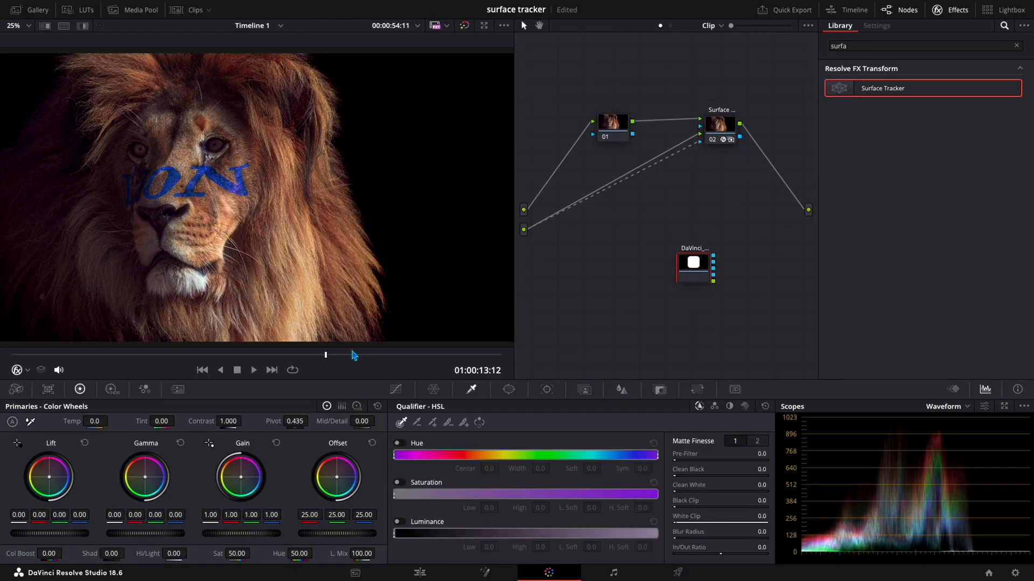
drag(328, 359, 243, 335)
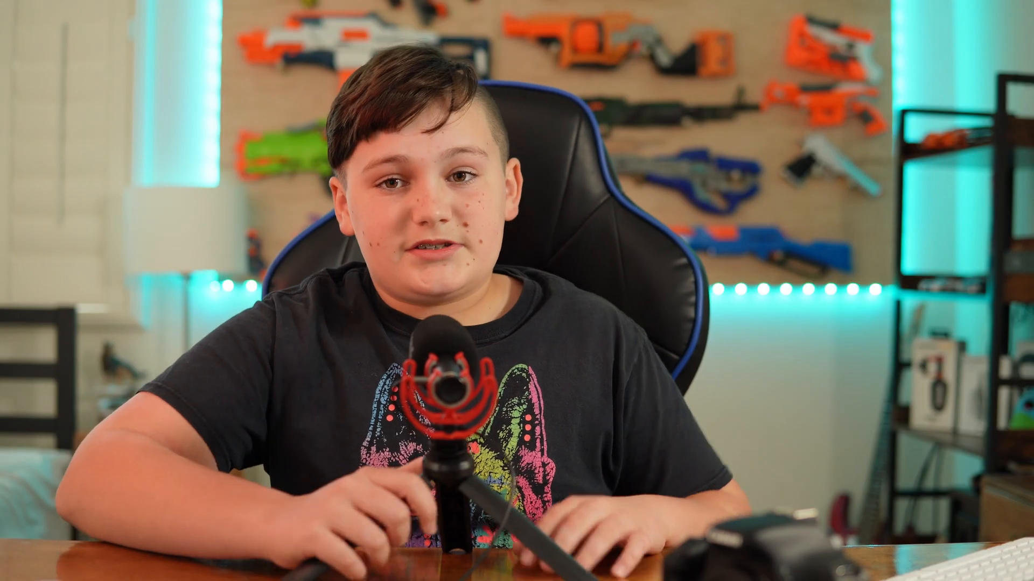